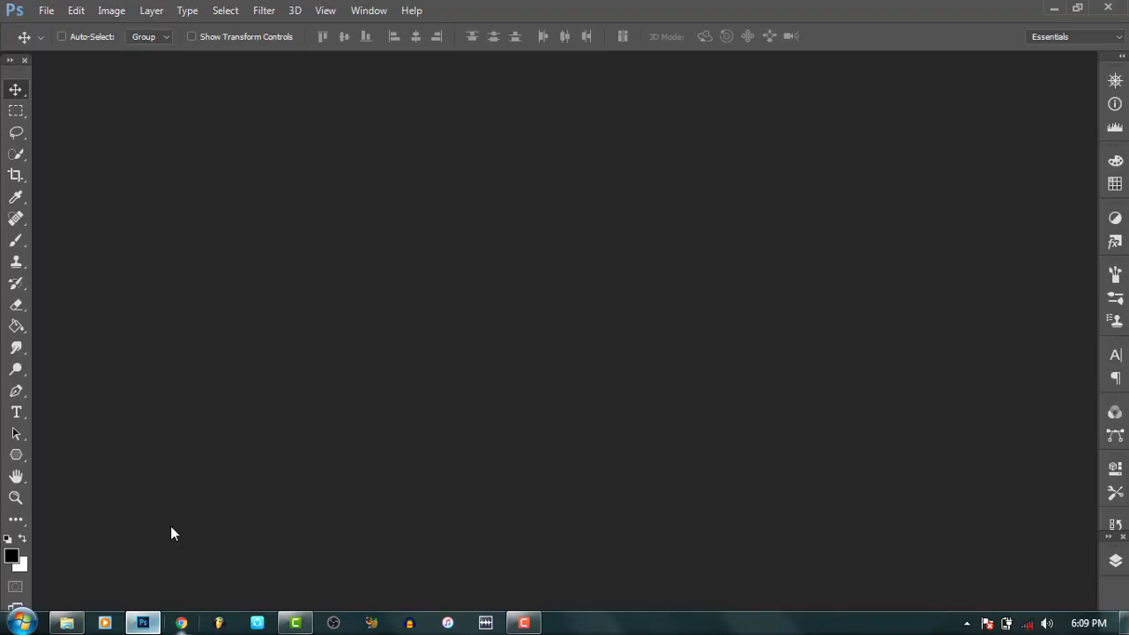
# Preview the street photo from the desktop, then return to Photoshop
pyautogui.click(143, 628)
pyautogui.doubleClick(23, 332)
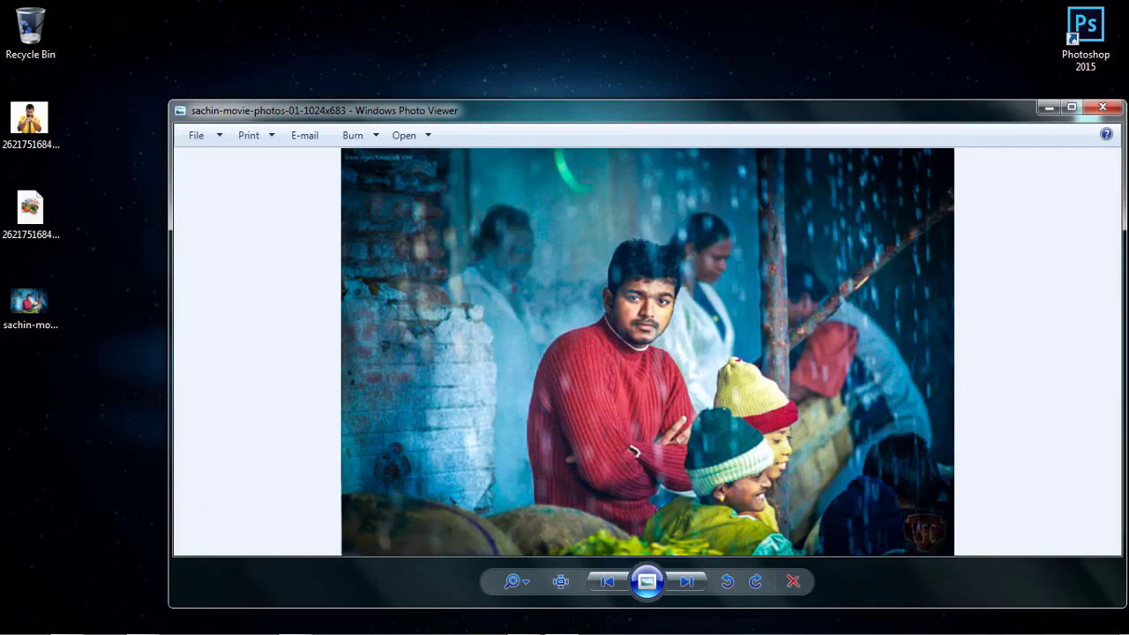
pyautogui.click(1102, 107)
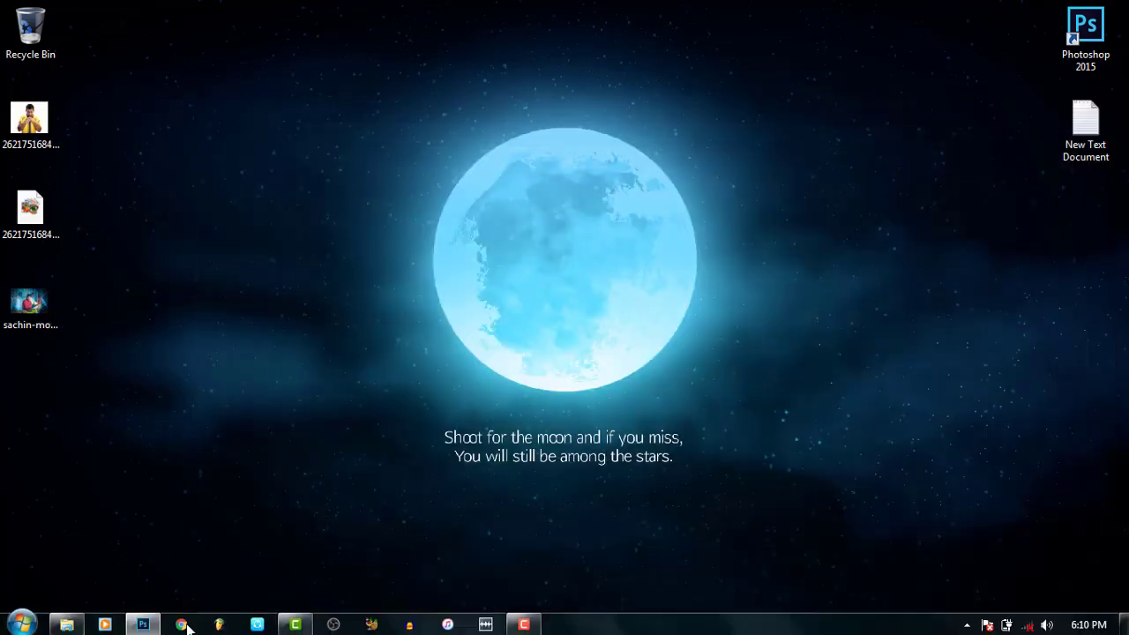
pyautogui.click(150, 625)
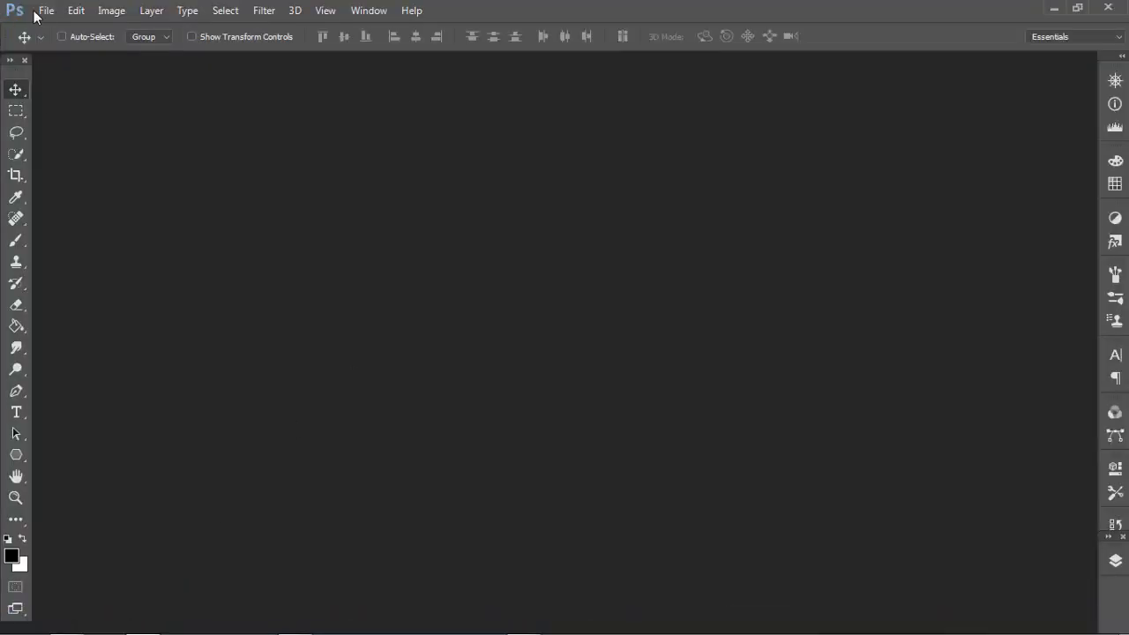
# Bring up the file-open window with Ctrl+O and go to the My_Disk (D:) drive
pyautogui.click(41, 12)
pyautogui.click(62, 44)
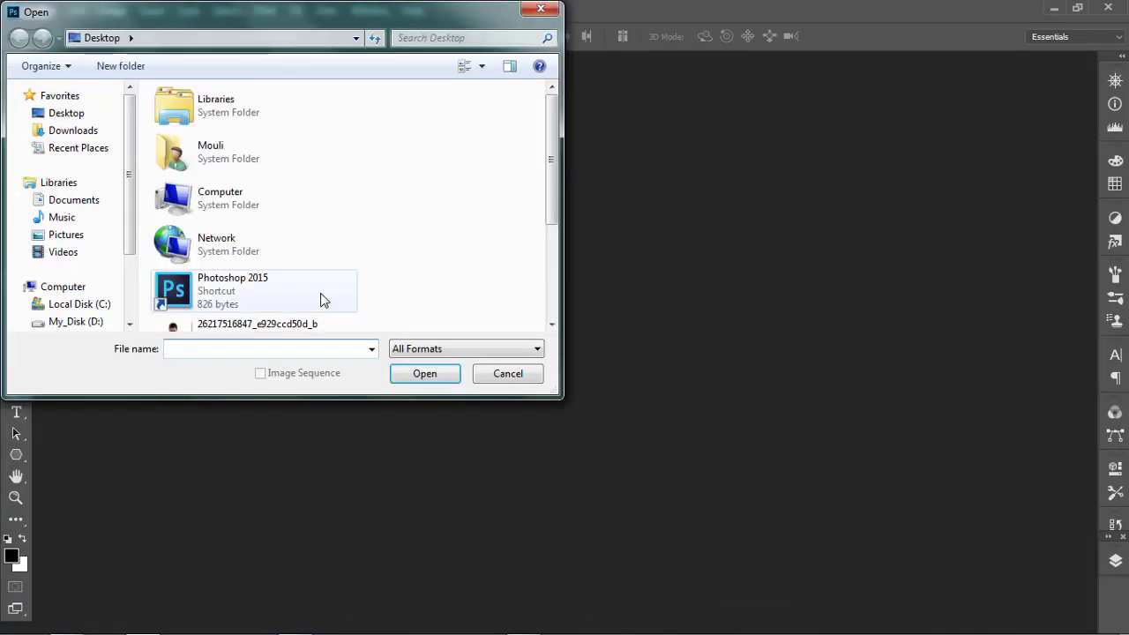
pyautogui.click(533, 9)
pyautogui.hotkey('ctrl', 'o')
pyautogui.doubleClick(222, 204)
pyautogui.click(237, 188)
pyautogui.doubleClick(236, 187)
# Browse to Mouli HDD\EDIT STUFFS\uHD vijay images and select sachin-movie-photos-01-1024x683
pyautogui.doubleClick(189, 126)
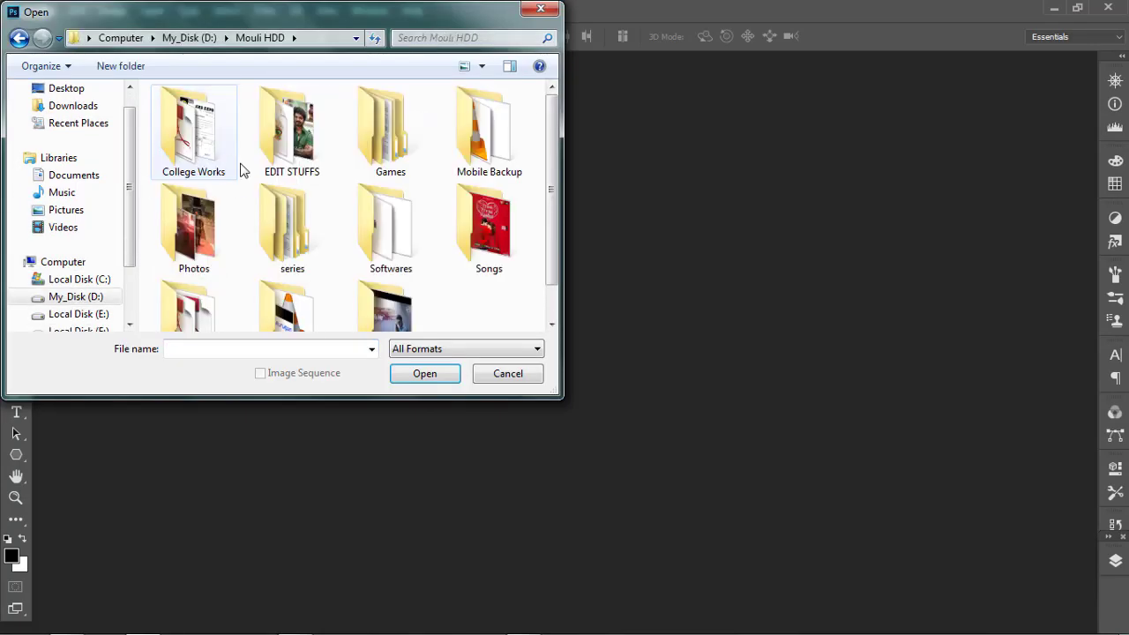
pyautogui.doubleClick(310, 134)
pyautogui.scroll(-5, 319, 185)
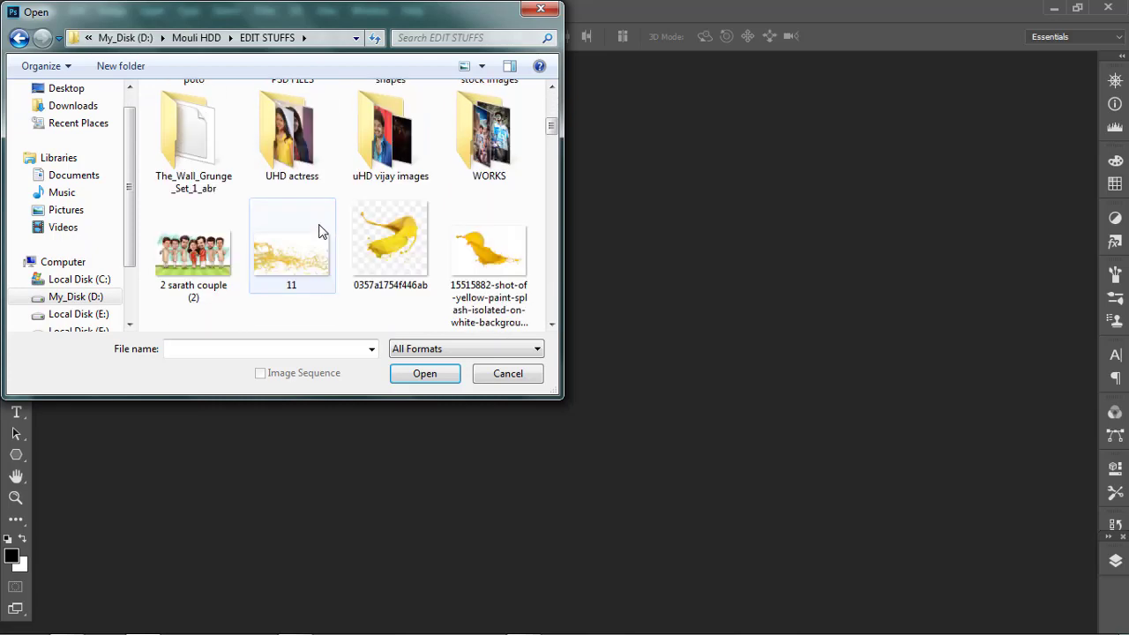
pyautogui.doubleClick(392, 150)
pyautogui.scroll(-5, 406, 231)
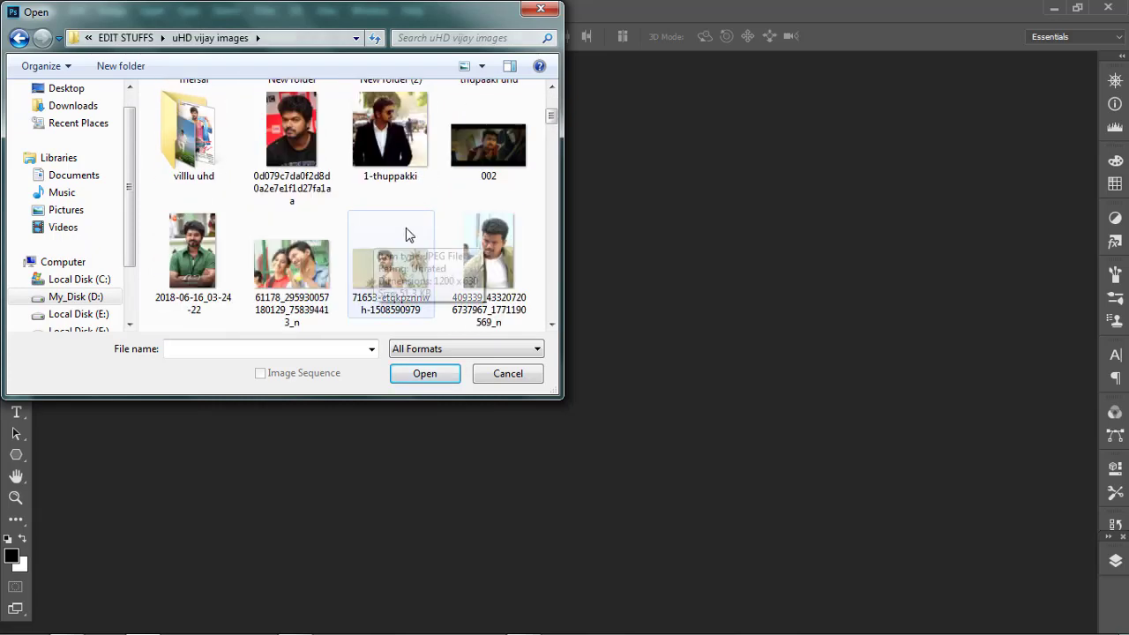
pyautogui.moveTo(552, 137); pyautogui.dragTo(544, 327)
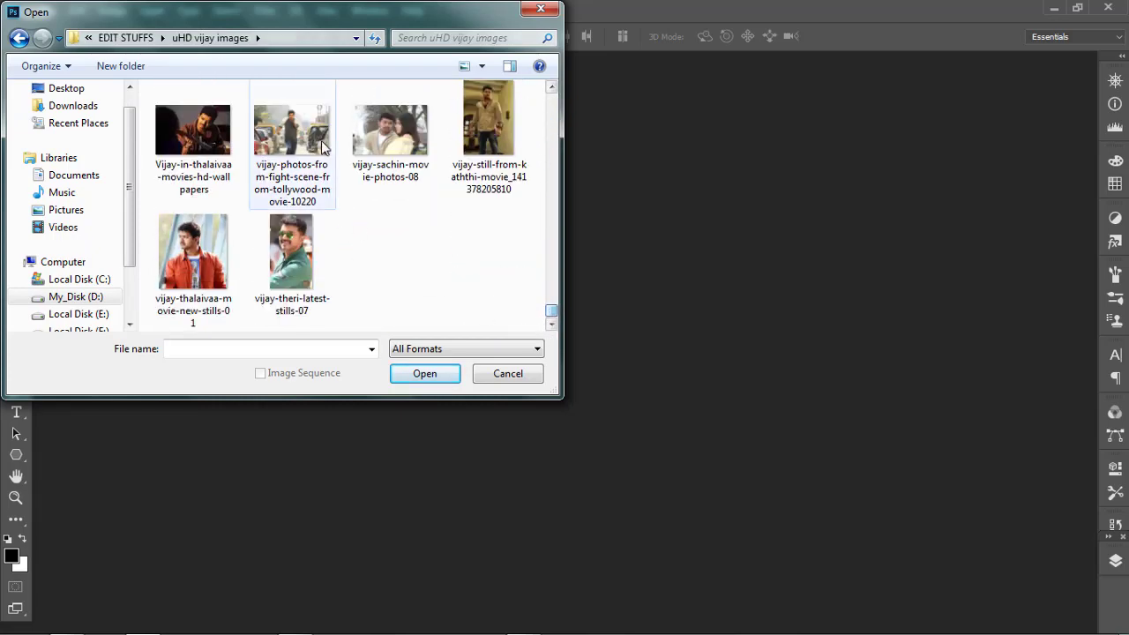
pyautogui.scroll(6, 300, 154)
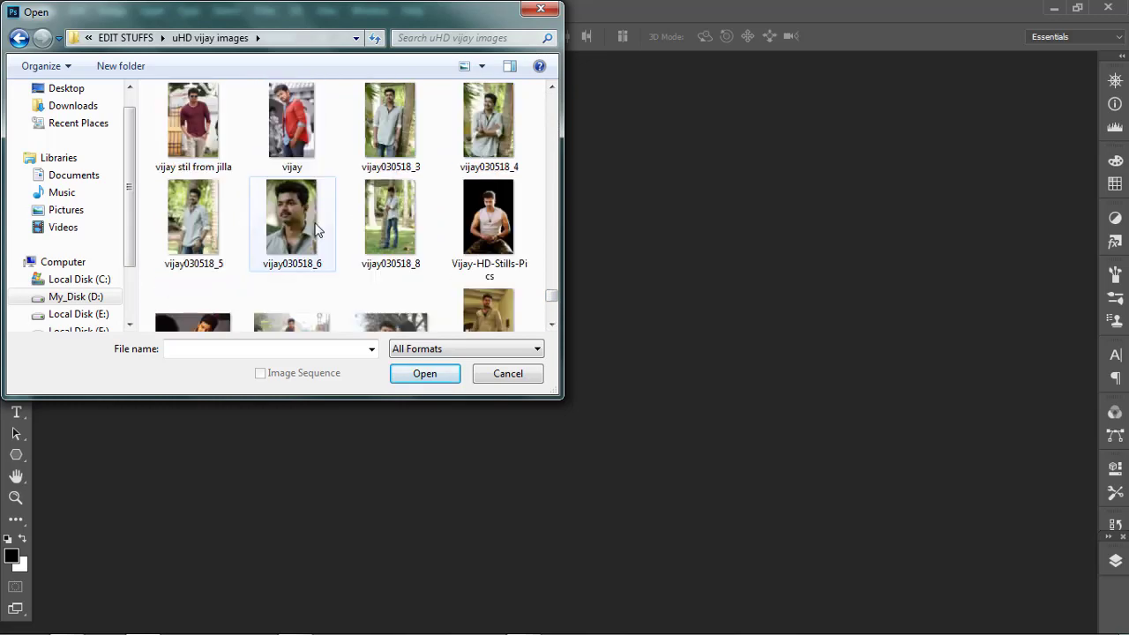
pyautogui.scroll(6, 294, 219)
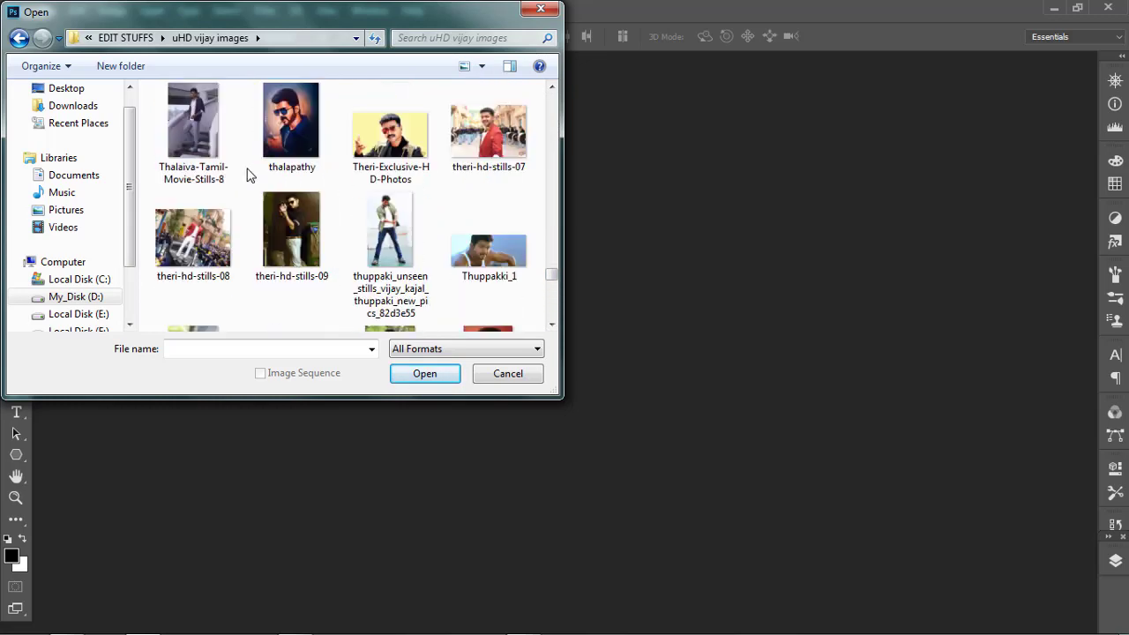
pyautogui.scroll(1, 248, 174)
pyautogui.click(402, 134)
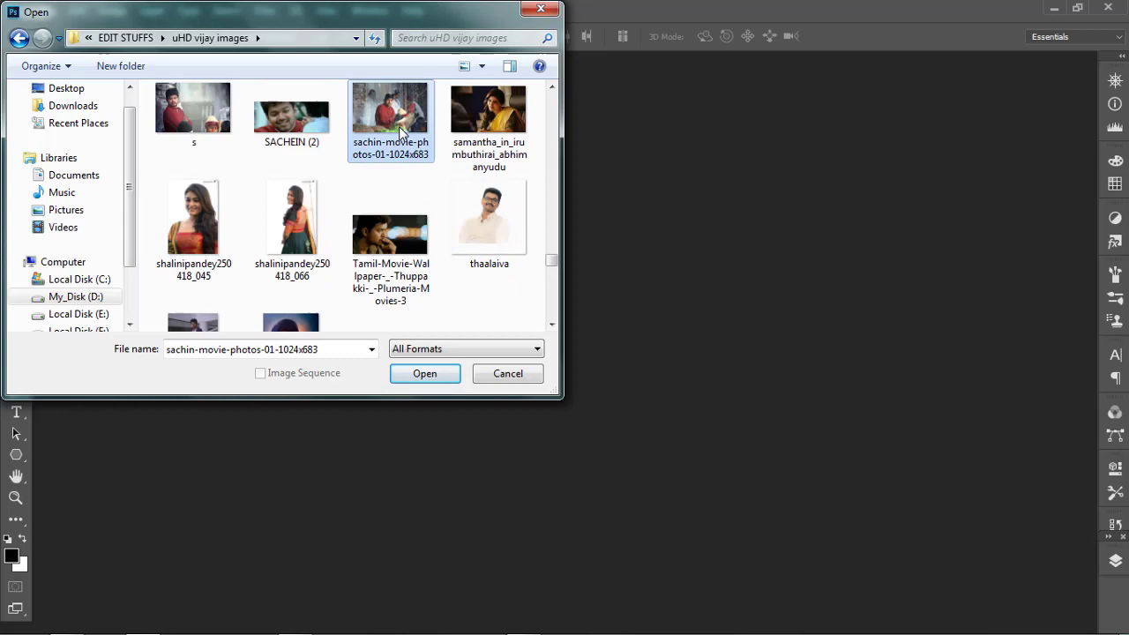
# Open sachin-movie-photos-01-1024x683.jpg as a docked tab and duplicate its Background layer
pyautogui.click(419, 373)
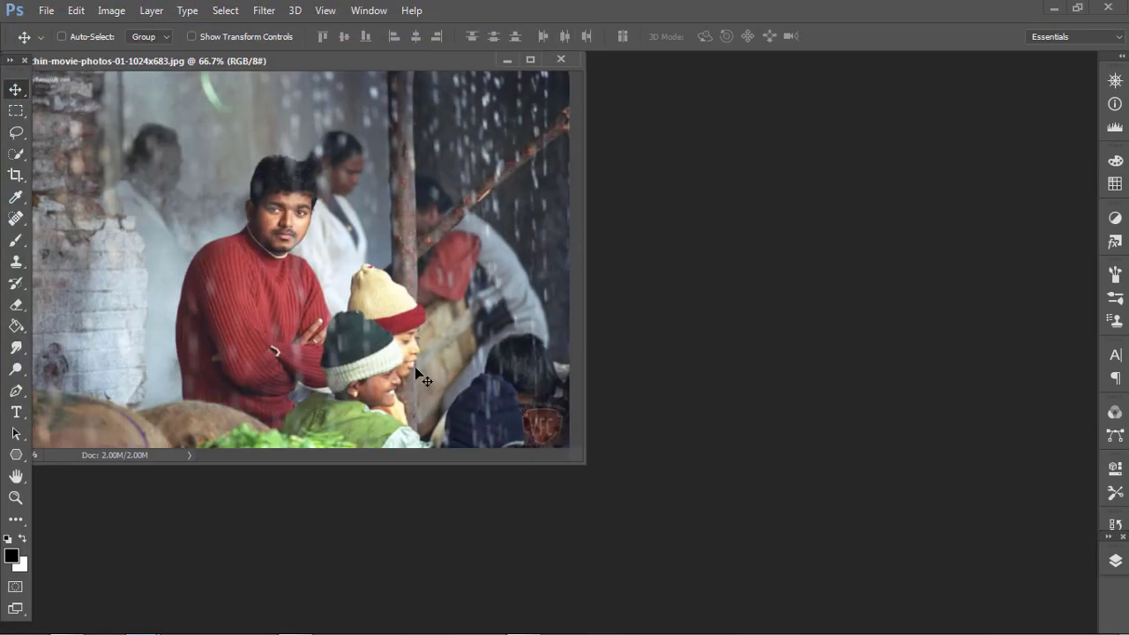
pyautogui.moveTo(353, 59); pyautogui.dragTo(386, 70)
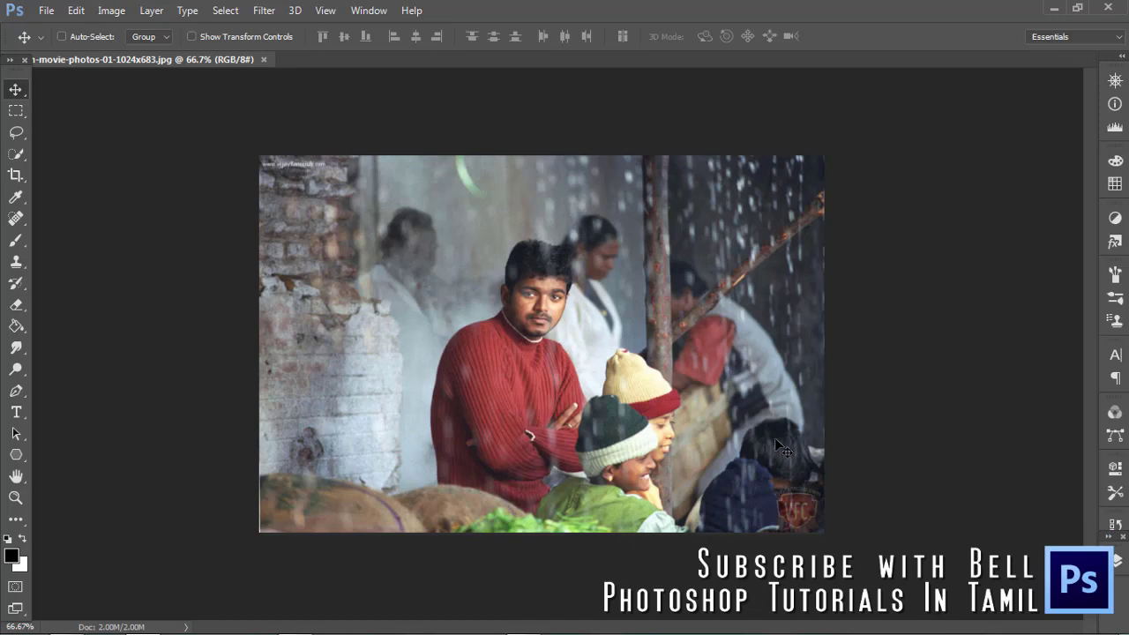
pyautogui.click(1116, 562)
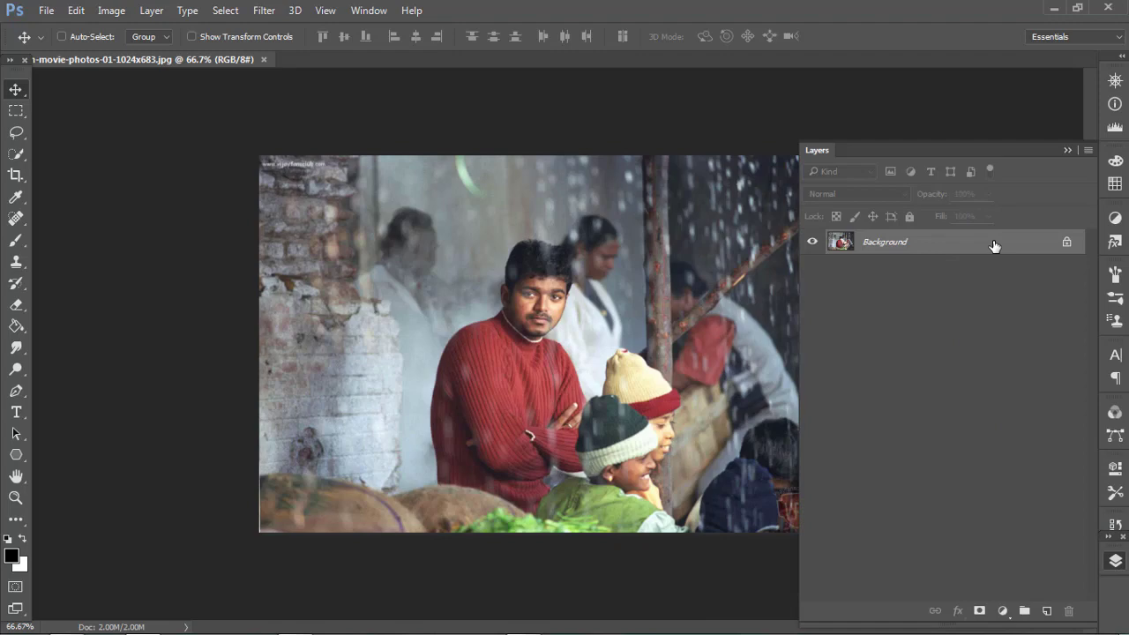
pyautogui.moveTo(1014, 247); pyautogui.dragTo(1047, 609)
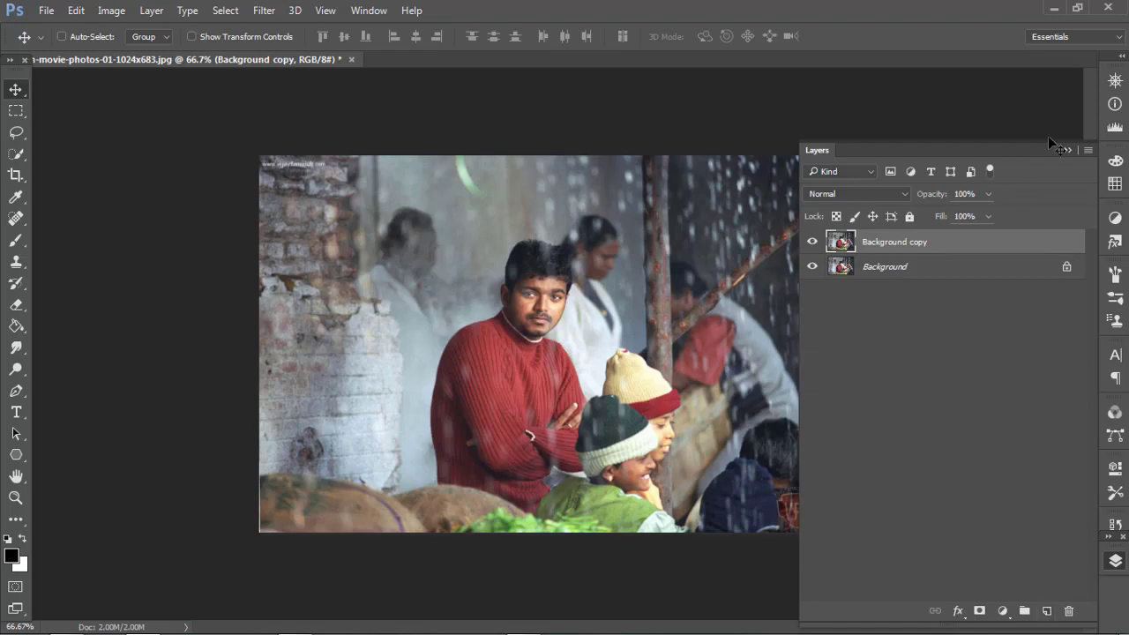
pyautogui.click(1066, 150)
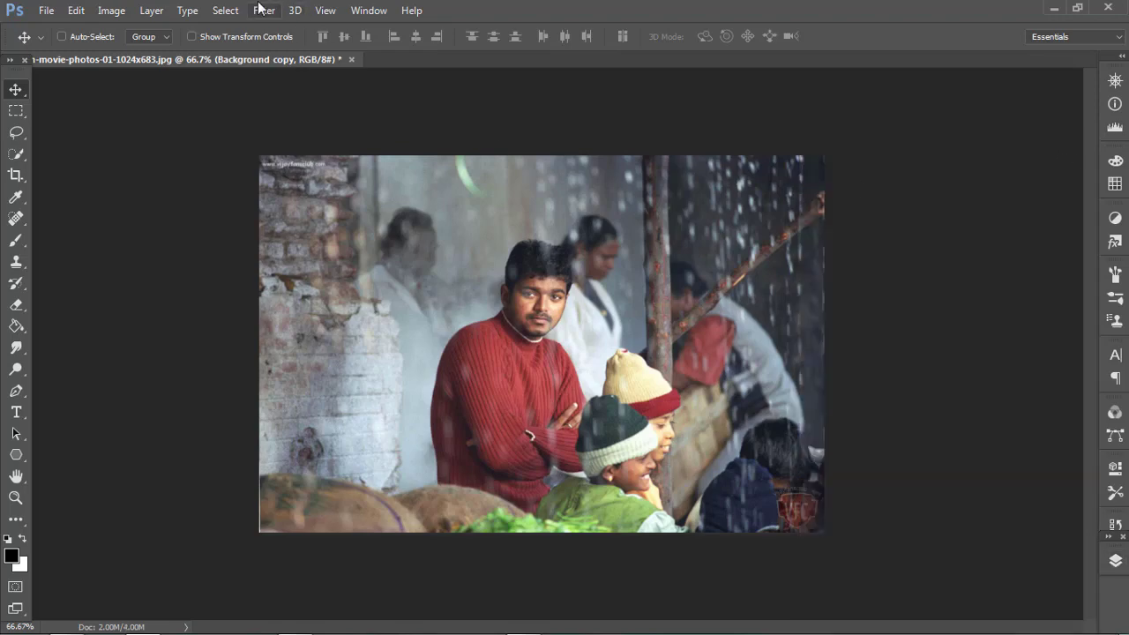
pyautogui.click(264, 11)
# Apply Camera Raw Filter with Highlights -100, Shadows +100, Whites +23, Blacks -21, Contrast +15
pyautogui.click(300, 107)
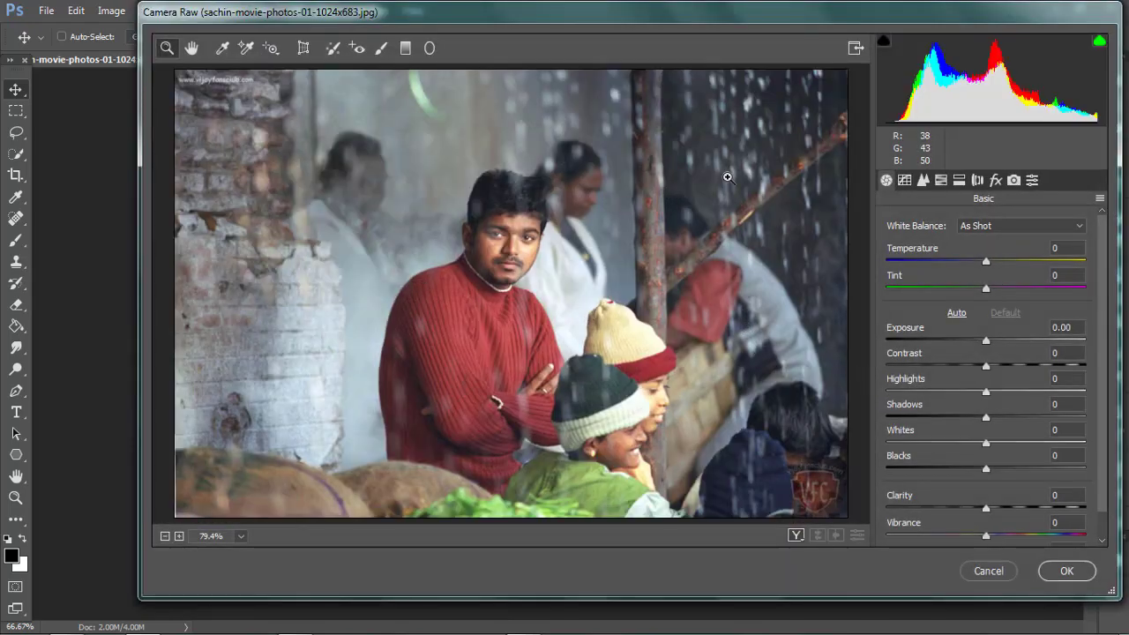
pyautogui.moveTo(894, 393); pyautogui.dragTo(783, 397)
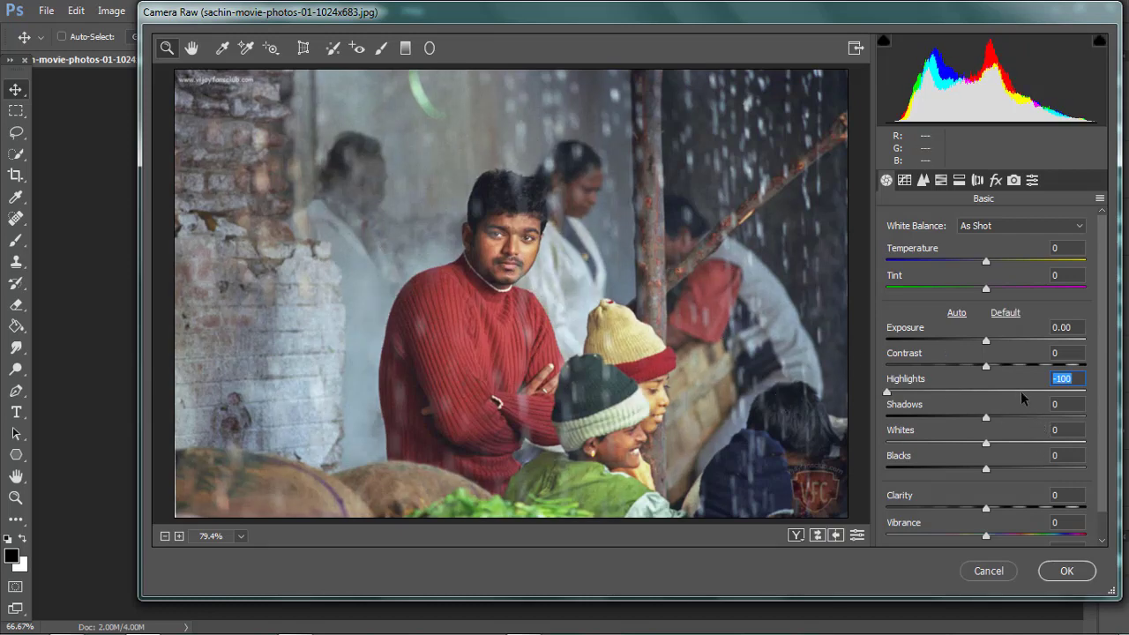
pyautogui.moveTo(1020, 417); pyautogui.dragTo(1094, 418)
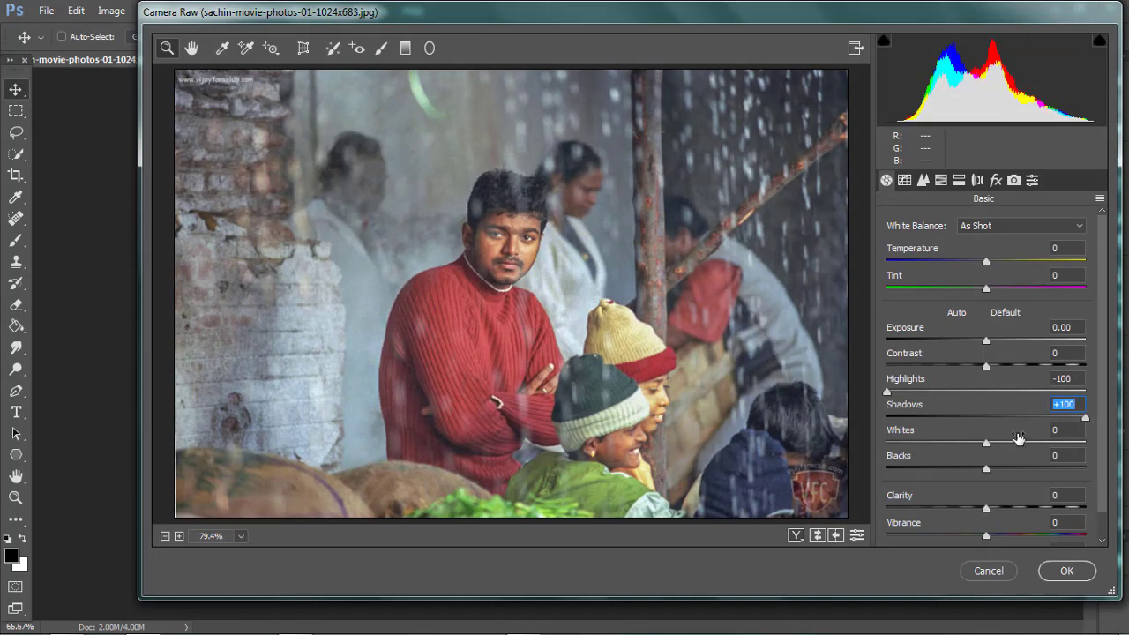
pyautogui.moveTo(987, 443); pyautogui.dragTo(1011, 443)
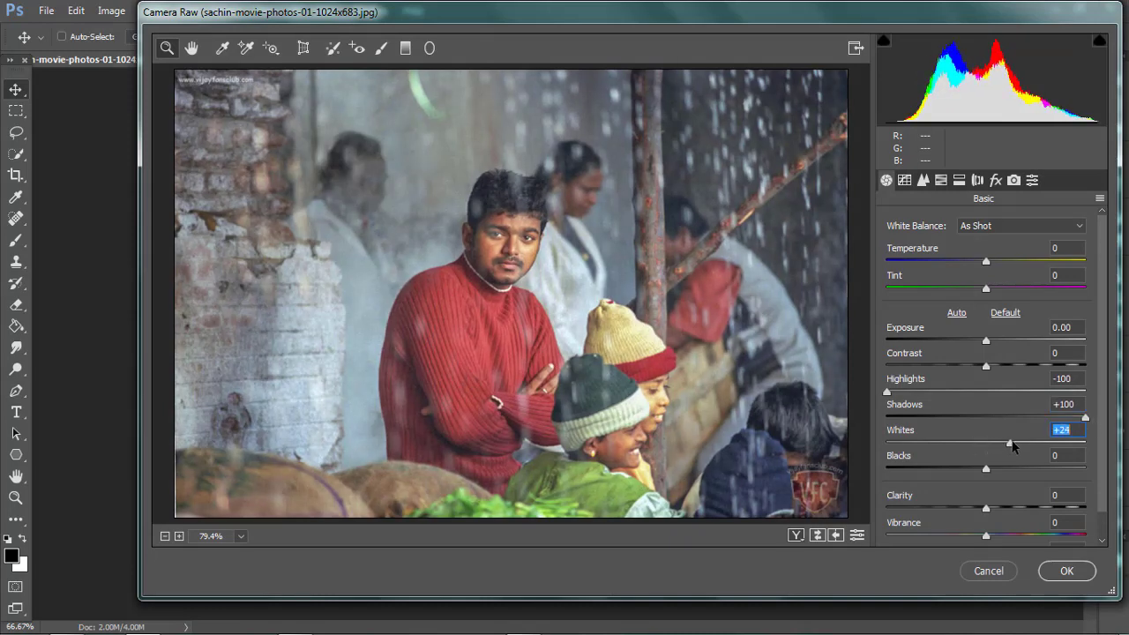
pyautogui.click(966, 468)
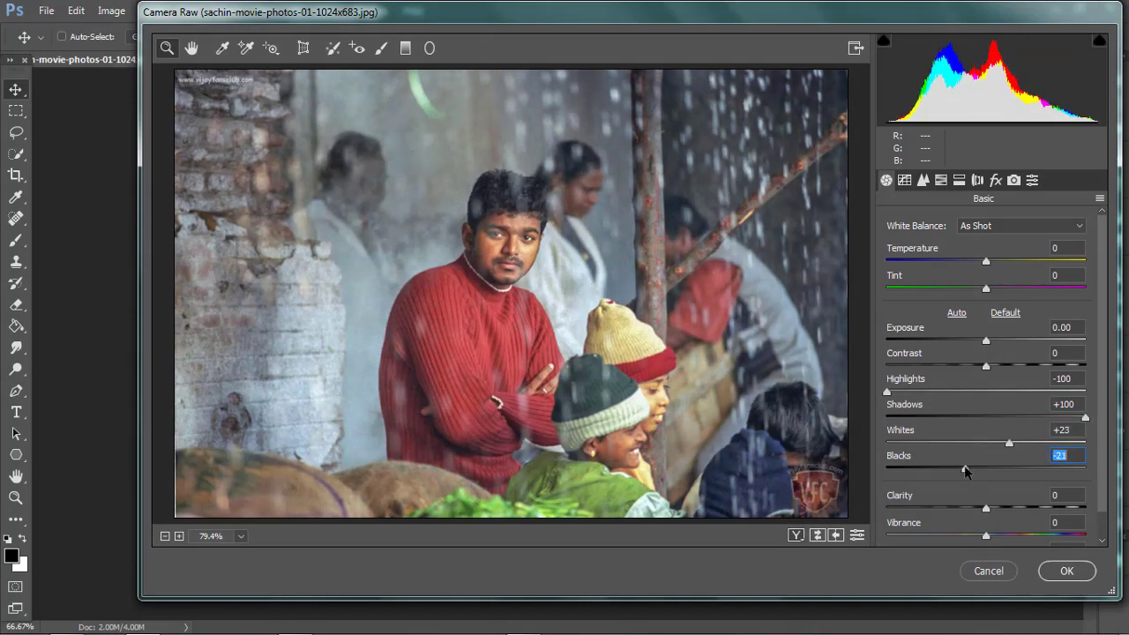
pyautogui.click(991, 374)
pyautogui.moveTo(991, 371); pyautogui.dragTo(1000, 369)
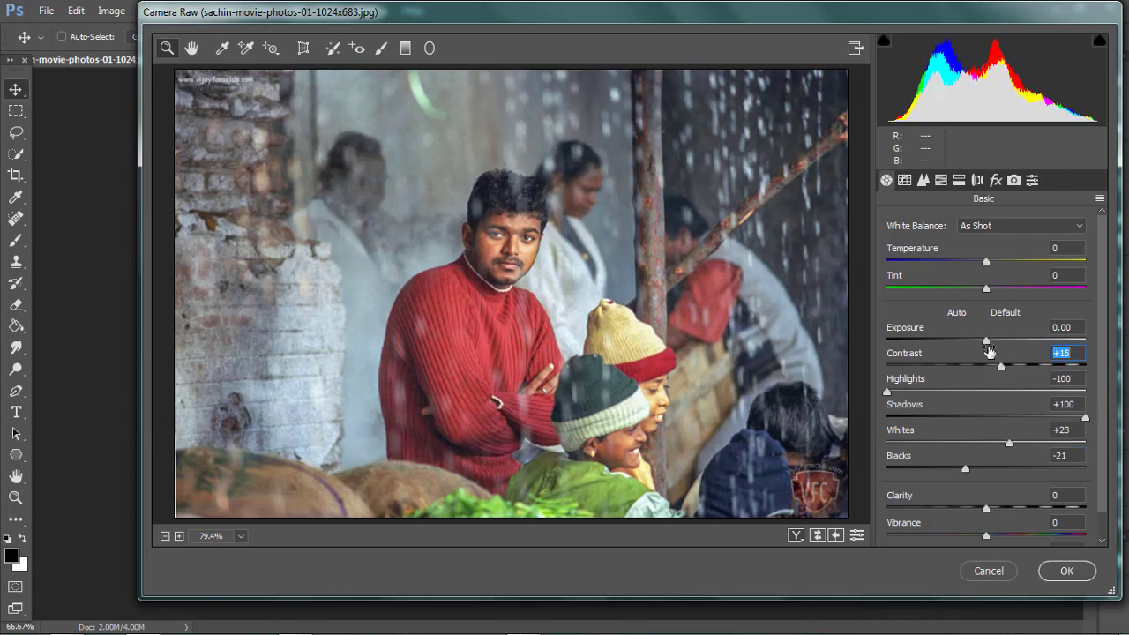
# Cool the Temperature to -14 and set Vibrance to +37
pyautogui.scroll(-1, 950, 498)
pyautogui.scroll(1, 953, 271)
pyautogui.moveTo(976, 263); pyautogui.dragTo(972, 263)
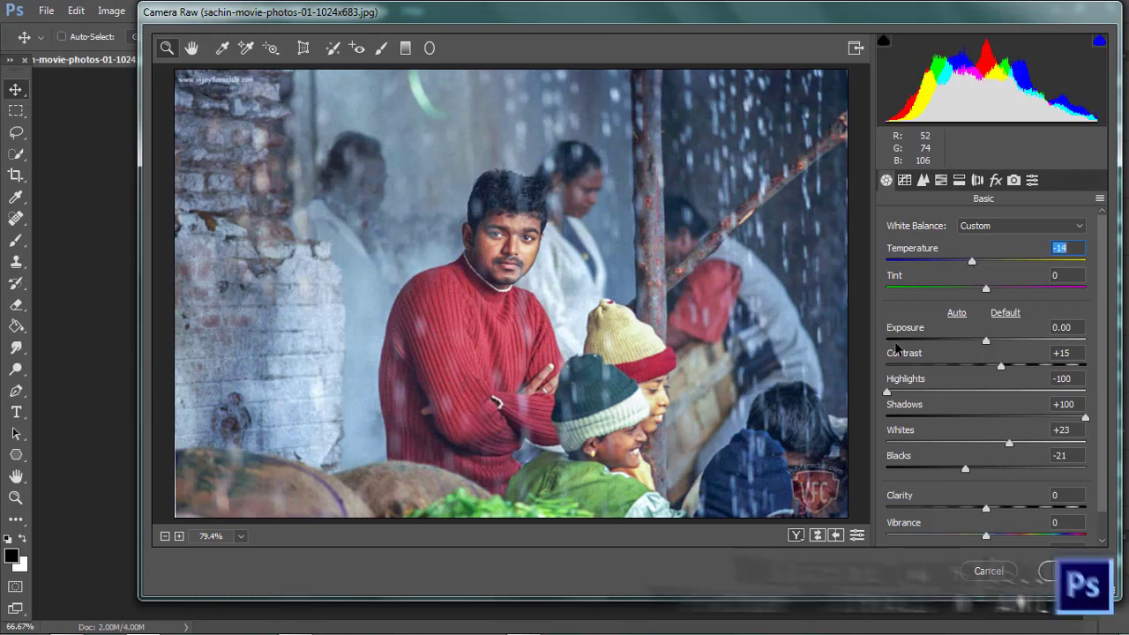
pyautogui.scroll(-1, 896, 347)
pyautogui.moveTo(1002, 508); pyautogui.dragTo(1024, 509)
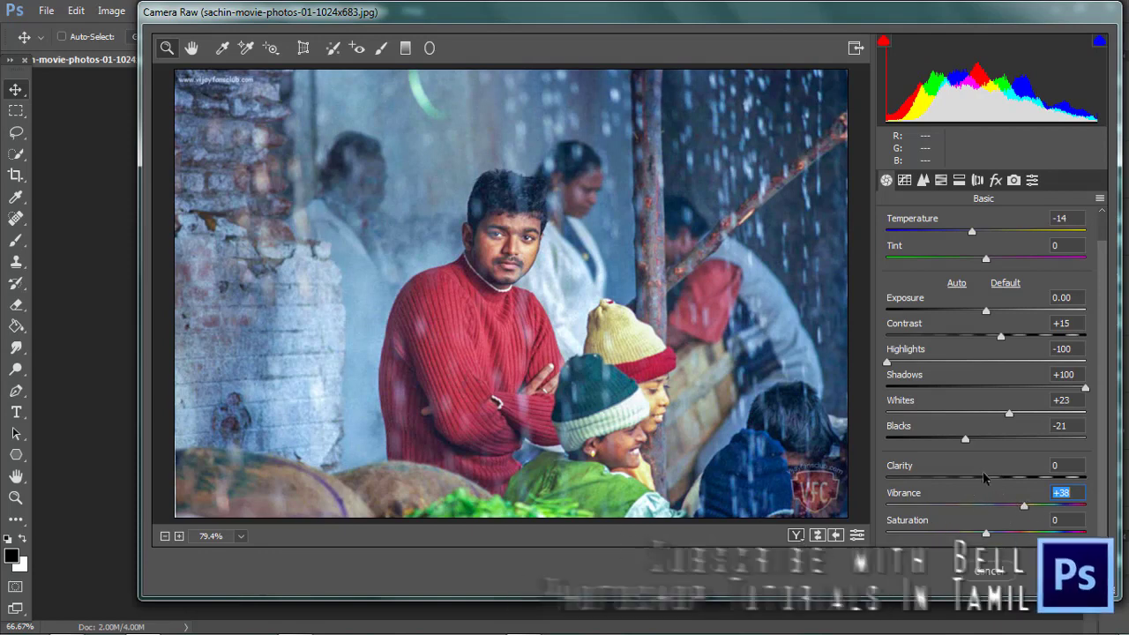
pyautogui.moveTo(1024, 507); pyautogui.dragTo(1022, 507)
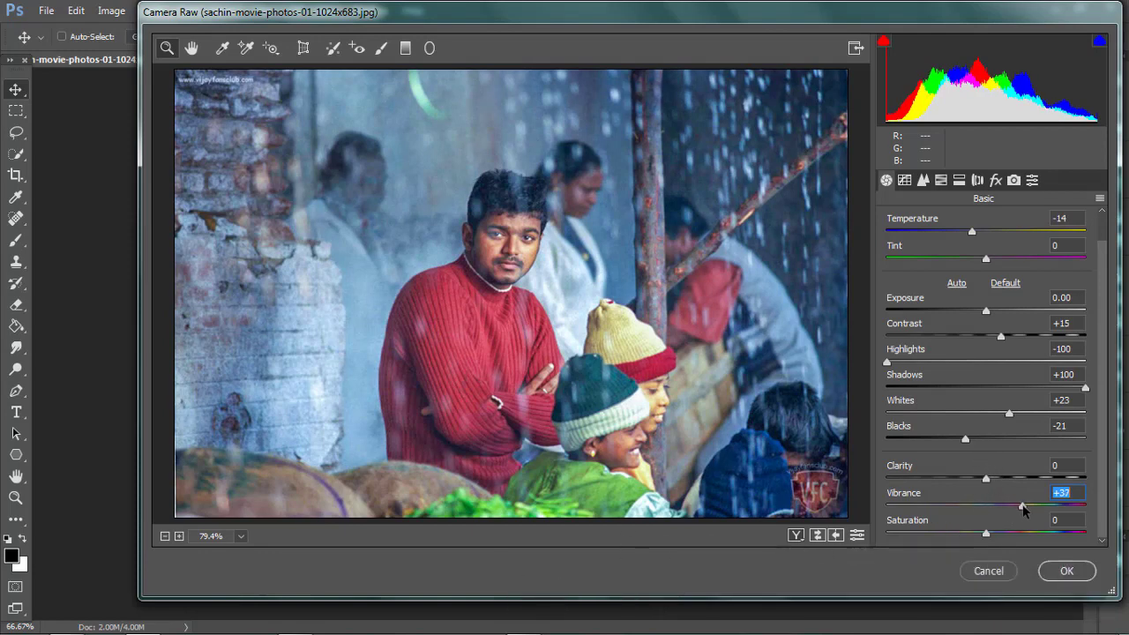
pyautogui.click(923, 180)
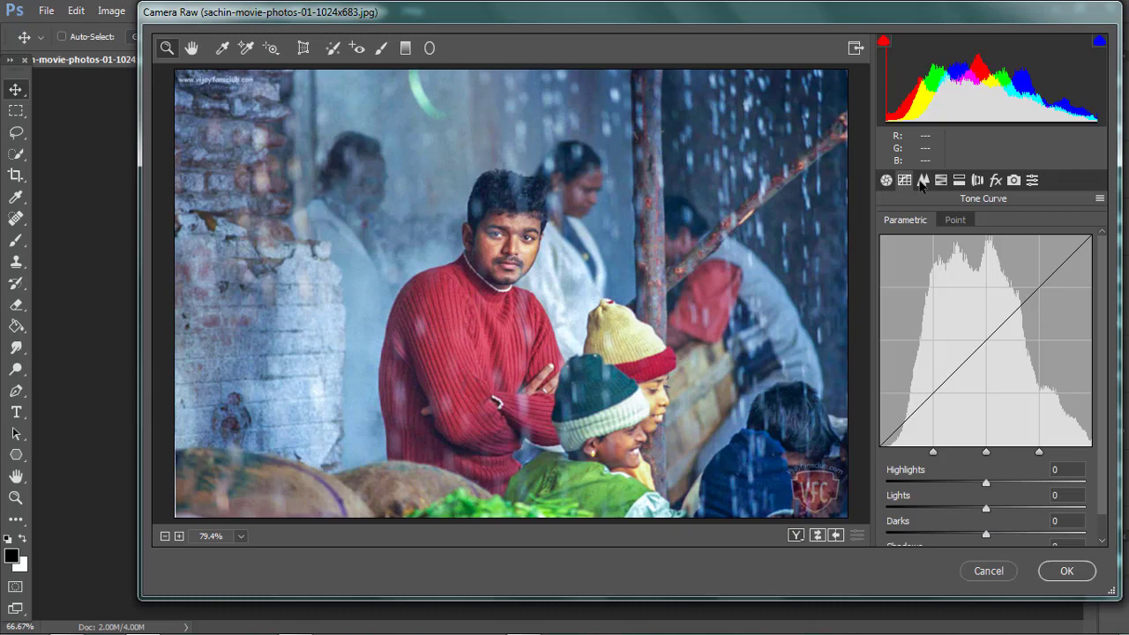
# In HSL Saturation, boost Greens, Blues to +42, Aquas to +36 and Purples to +13
pyautogui.click(923, 180)
pyautogui.click(942, 180)
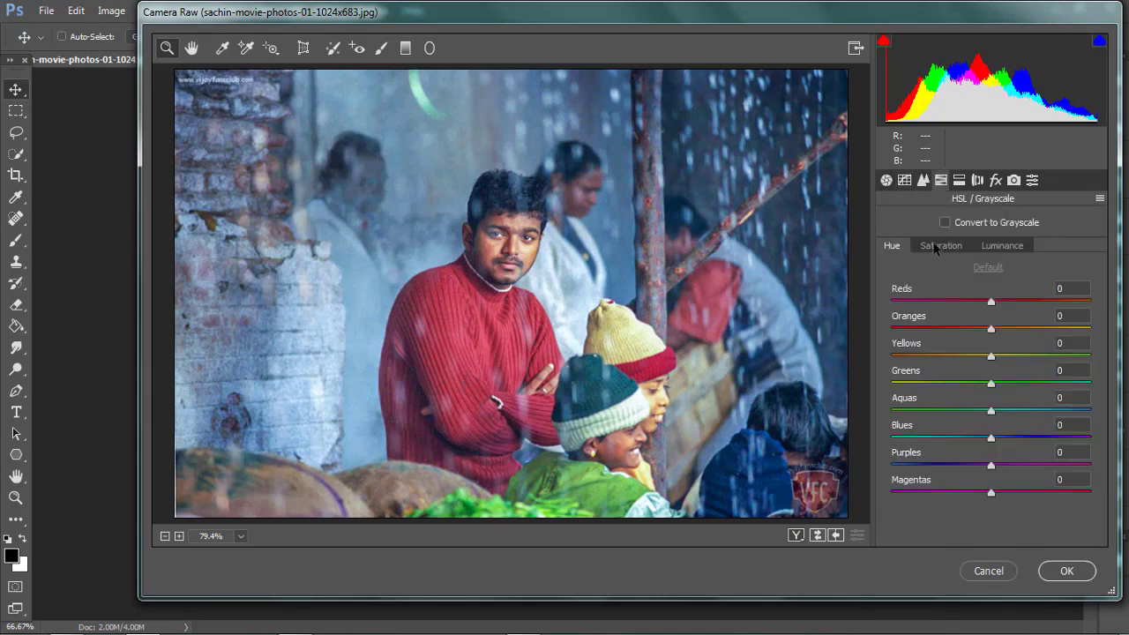
pyautogui.click(937, 246)
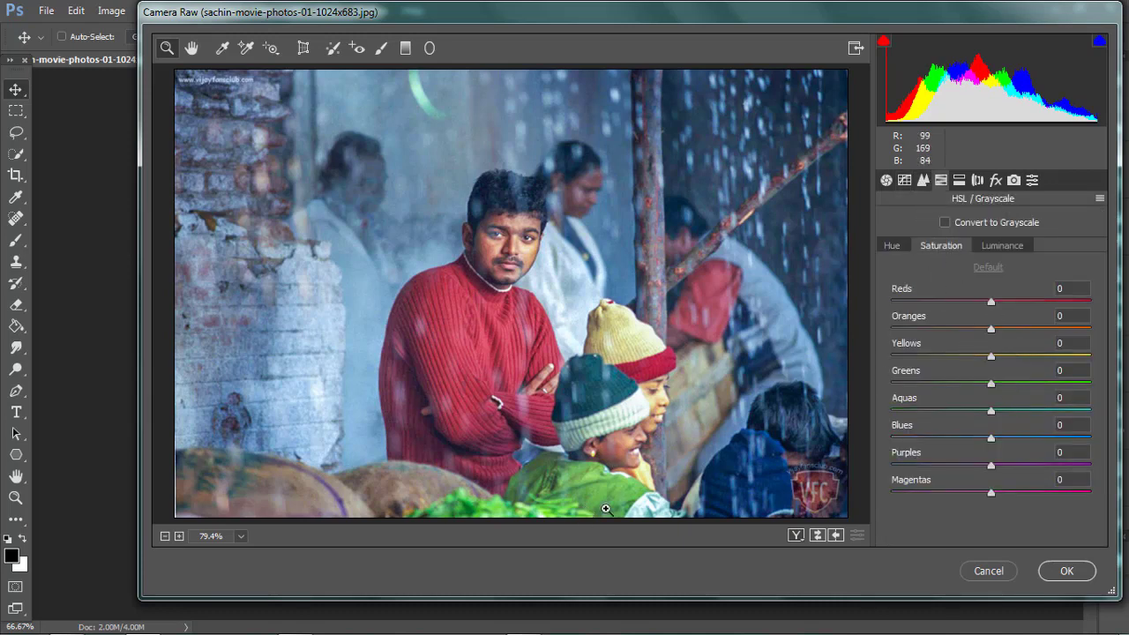
pyautogui.click(1021, 385)
pyautogui.moveTo(1021, 385)
pyautogui.mouseDown()
pyautogui.moveTo(1039, 389)
pyautogui.moveTo(1026, 390)
pyautogui.mouseUp()
pyautogui.moveTo(1058, 438); pyautogui.dragTo(1120, 442)
pyautogui.moveTo(1083, 443); pyautogui.dragTo(1037, 448)
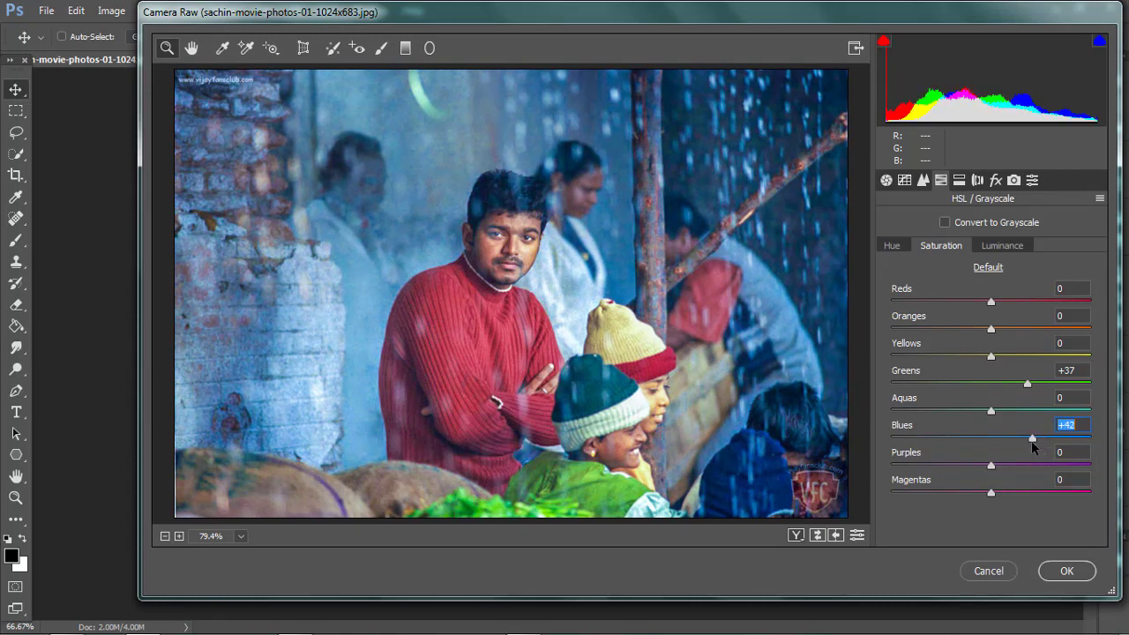
pyautogui.moveTo(1030, 411)
pyautogui.mouseDown()
pyautogui.moveTo(913, 415)
pyautogui.moveTo(1028, 417)
pyautogui.mouseUp()
pyautogui.moveTo(1016, 465); pyautogui.dragTo(1031, 492)
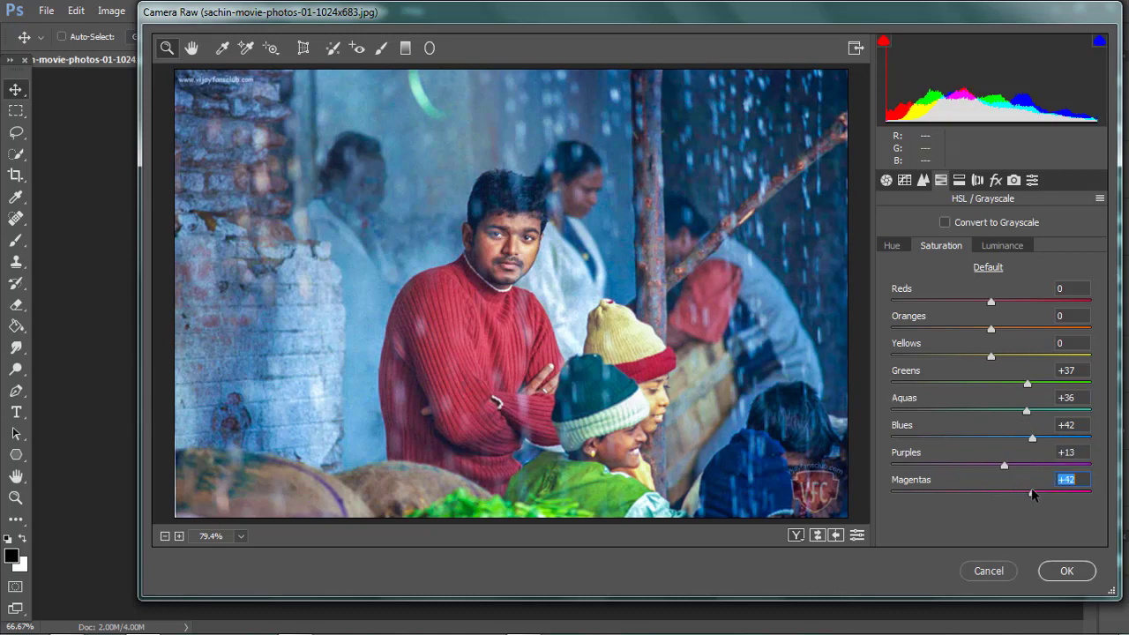
# In HSL Hue, shift Blues, Greens to -45, Yellows to +40 and Reds to -49
pyautogui.click(892, 246)
pyautogui.click(909, 438)
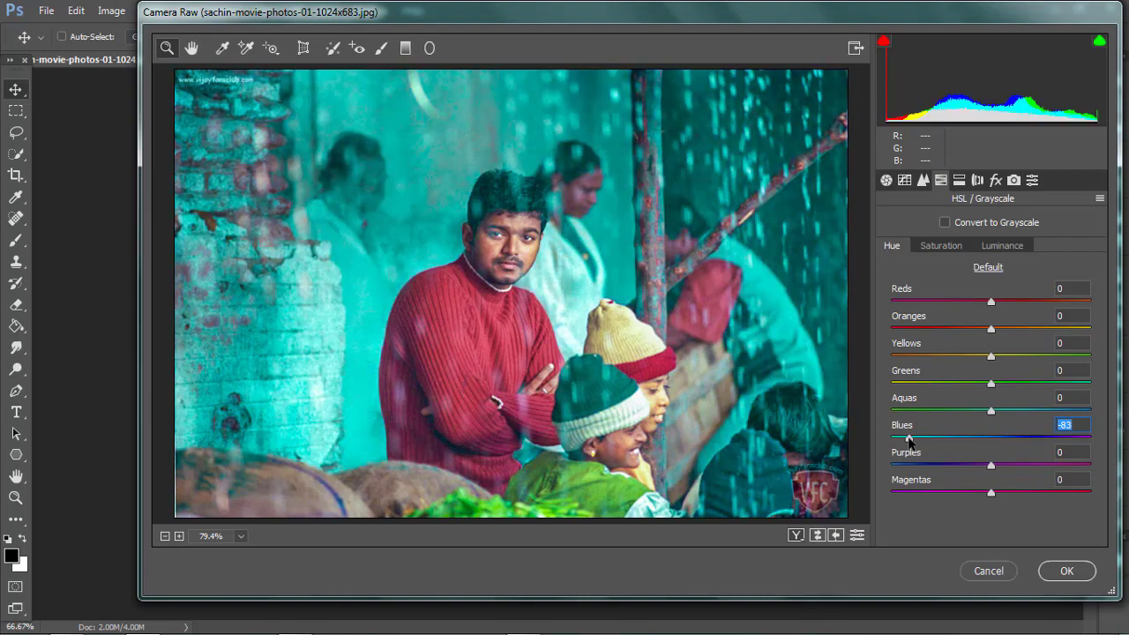
pyautogui.moveTo(939, 437); pyautogui.dragTo(956, 413)
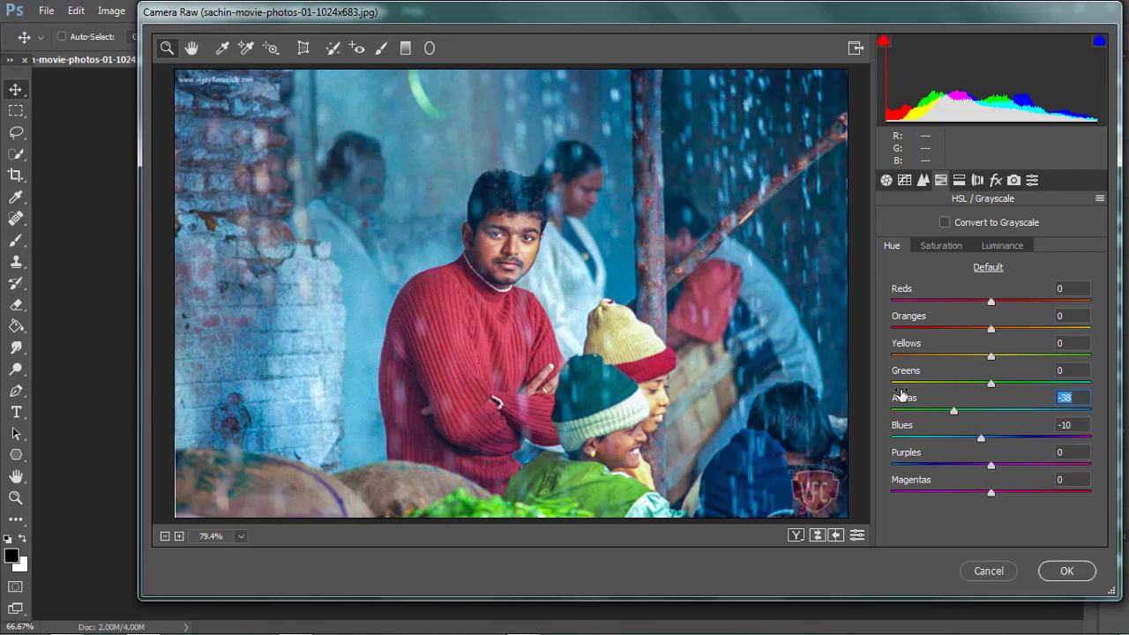
pyautogui.moveTo(909, 385); pyautogui.dragTo(939, 385)
pyautogui.moveTo(1021, 356); pyautogui.dragTo(1035, 355)
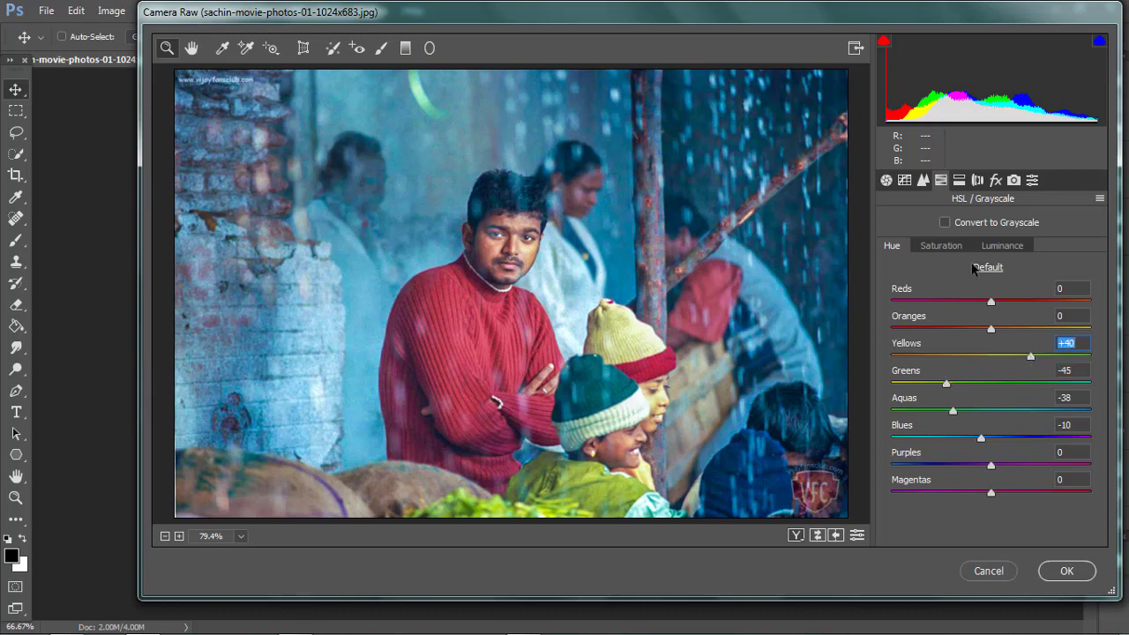
pyautogui.moveTo(952, 301); pyautogui.dragTo(906, 304)
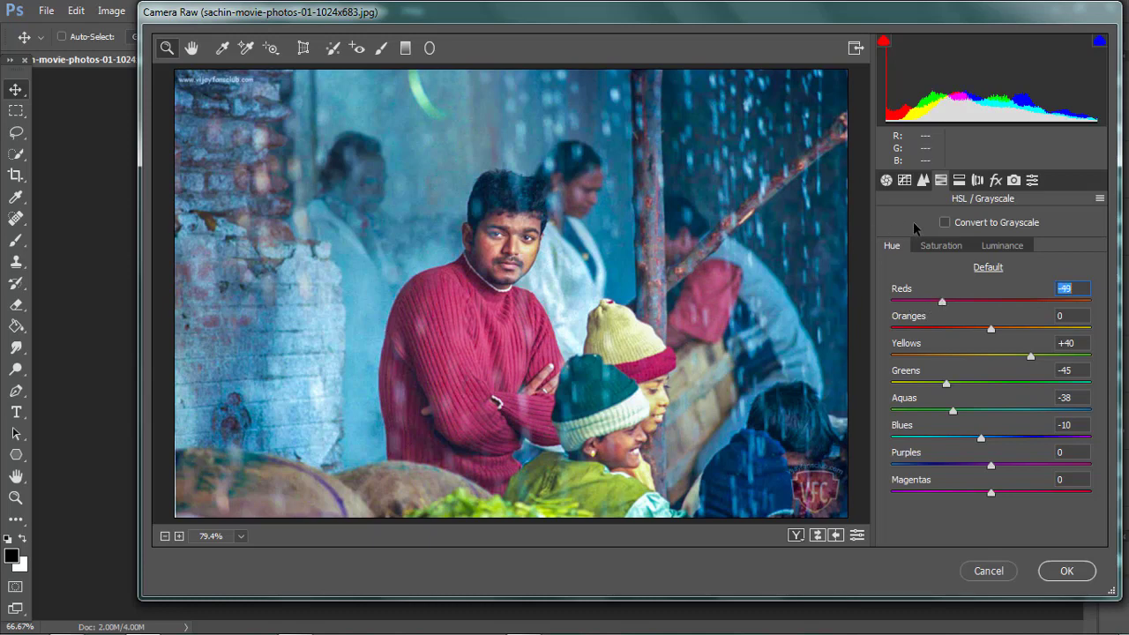
# Dismiss the antivirus popup and raise Oranges luminance to +27
pyautogui.click(932, 246)
pyautogui.click(1008, 248)
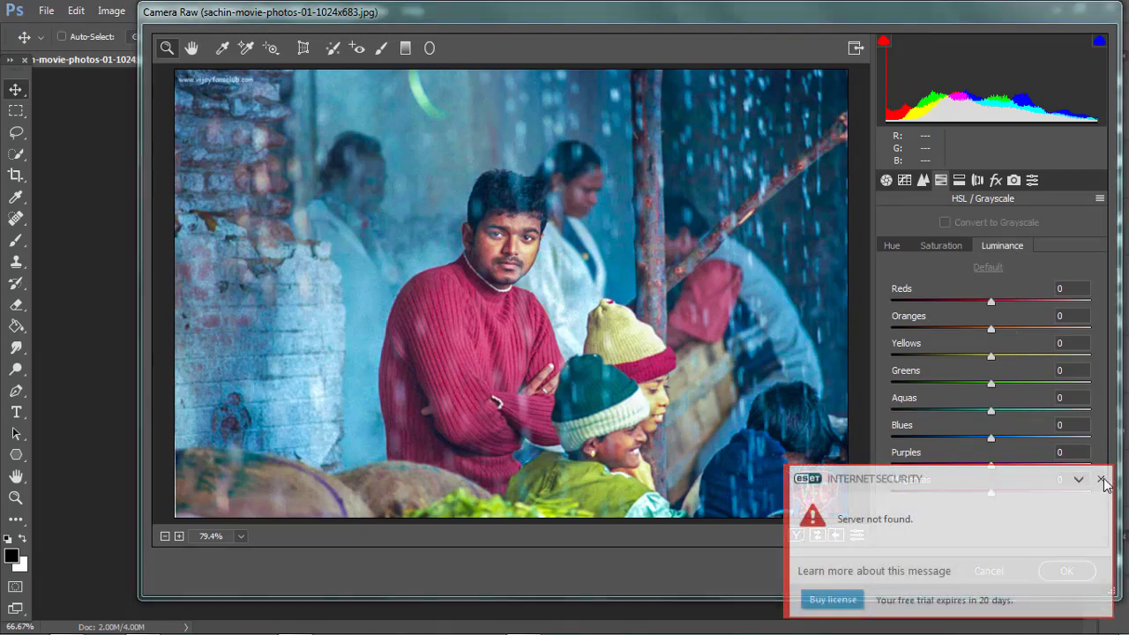
pyautogui.click(1102, 480)
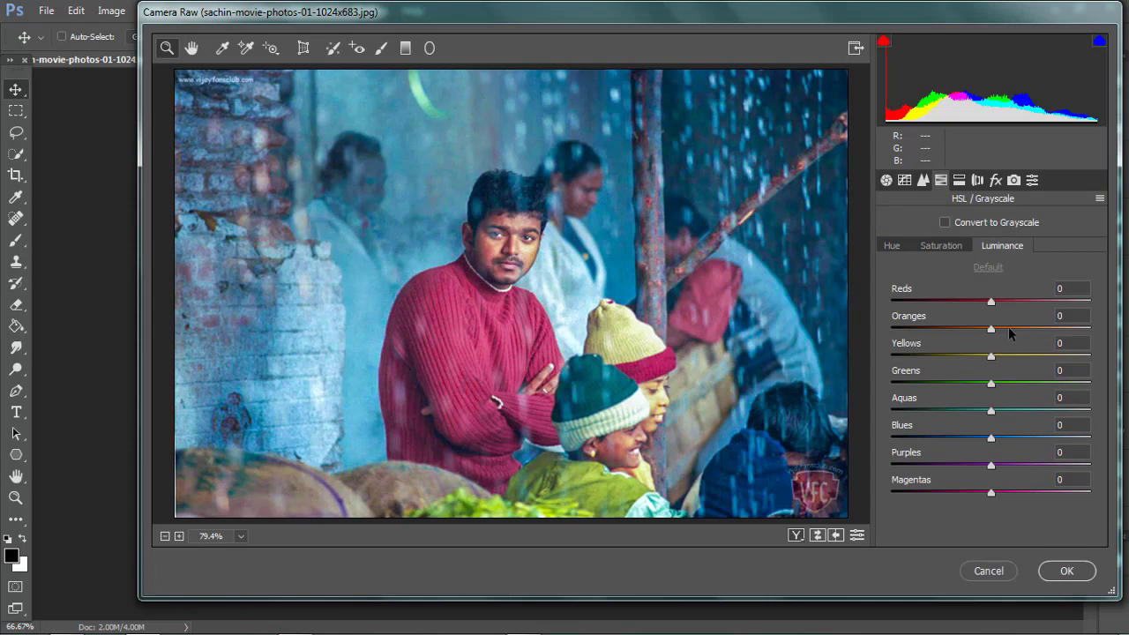
pyautogui.moveTo(1020, 328)
pyautogui.mouseDown()
pyautogui.moveTo(1035, 326)
pyautogui.moveTo(1018, 333)
pyautogui.mouseUp()
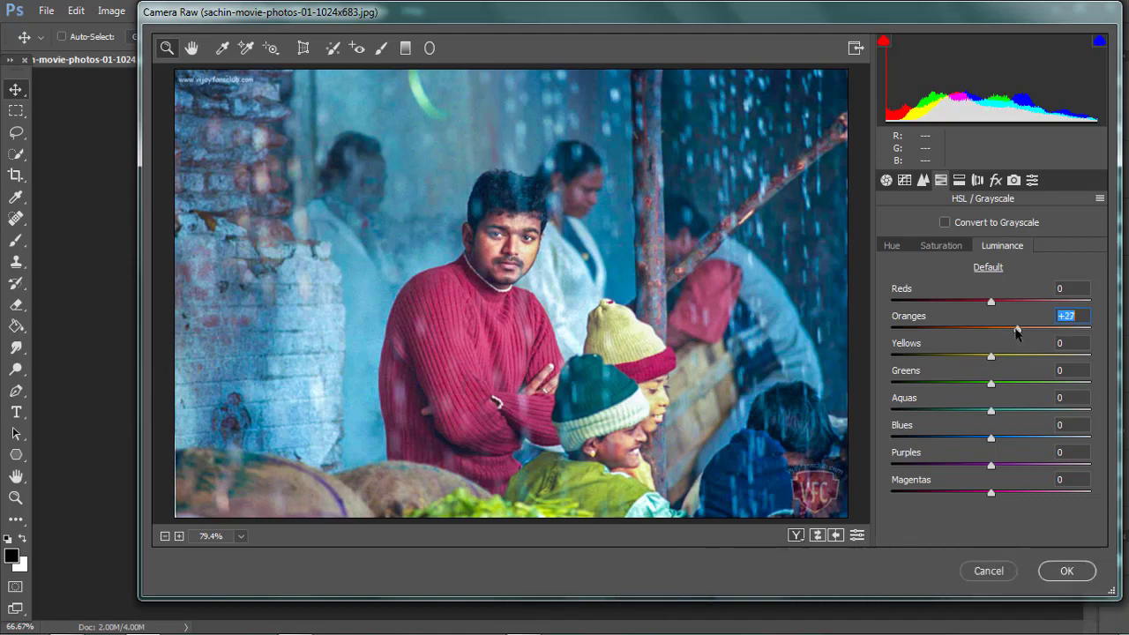
# Fine-tune the Blues hue to -16
pyautogui.click(937, 248)
pyautogui.click(885, 246)
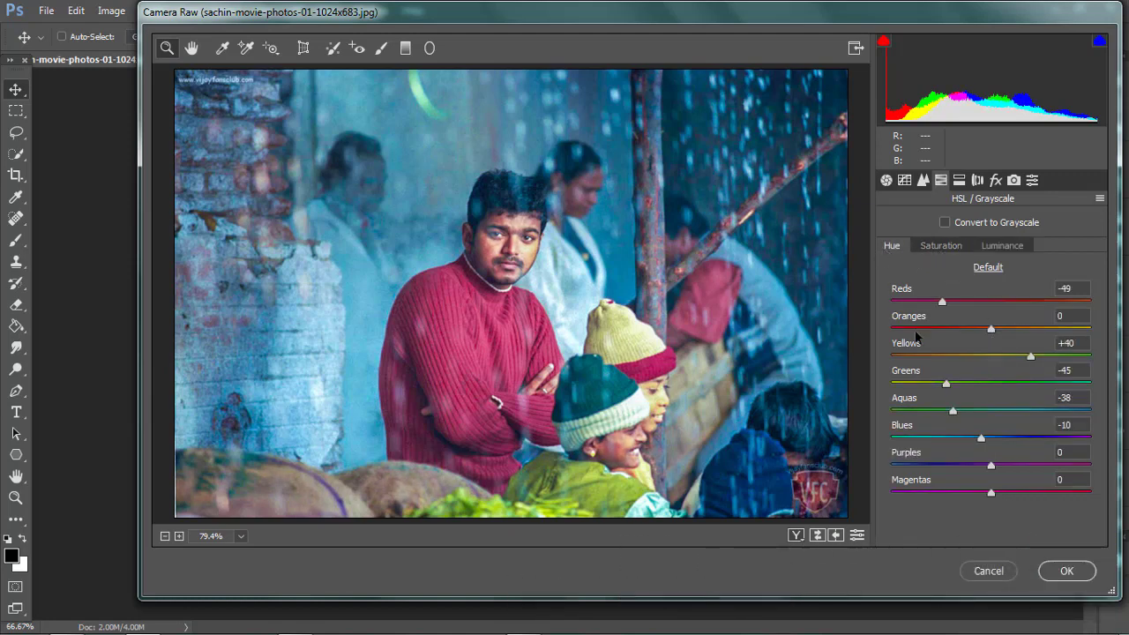
pyautogui.moveTo(979, 438)
pyautogui.mouseDown()
pyautogui.moveTo(1059, 439)
pyautogui.moveTo(981, 437)
pyautogui.mouseUp()
pyautogui.moveTo(979, 436); pyautogui.dragTo(973, 437)
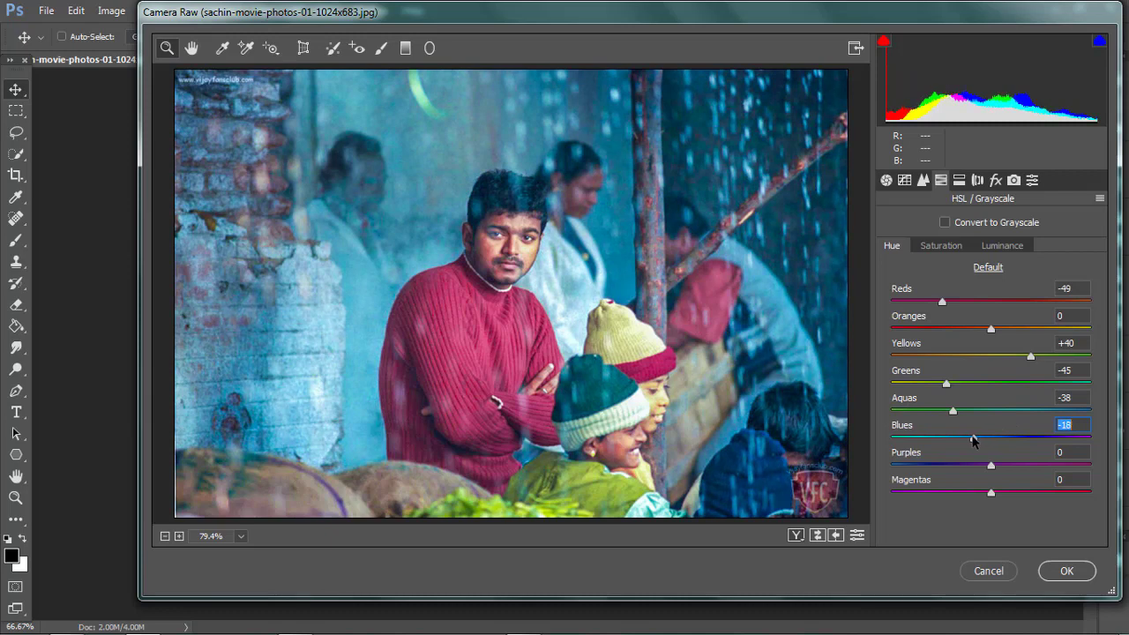
# Add a -43 Highlight Priority post-crop vignette and commit the Camera Raw filter
pyautogui.click(976, 182)
pyautogui.click(994, 183)
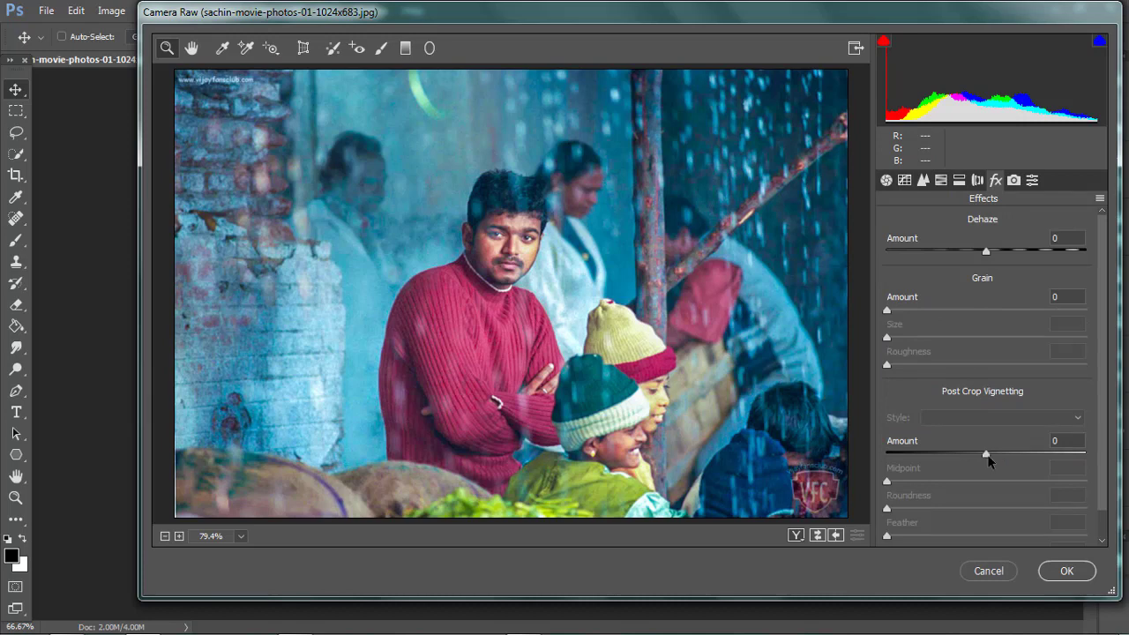
pyautogui.moveTo(977, 452); pyautogui.dragTo(942, 455)
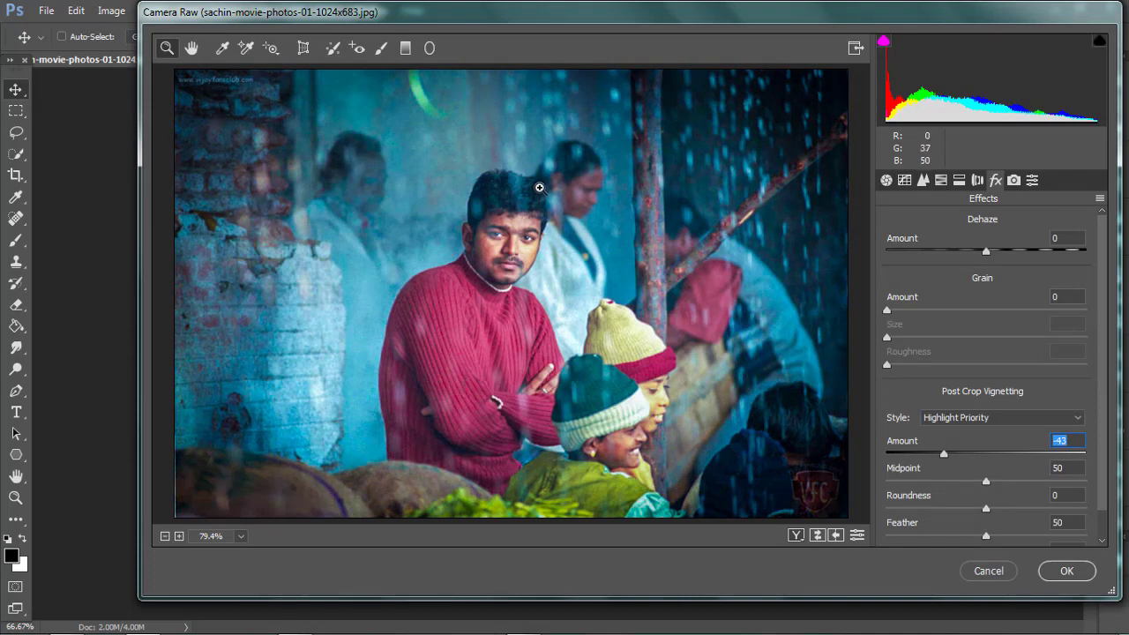
pyautogui.click(1067, 571)
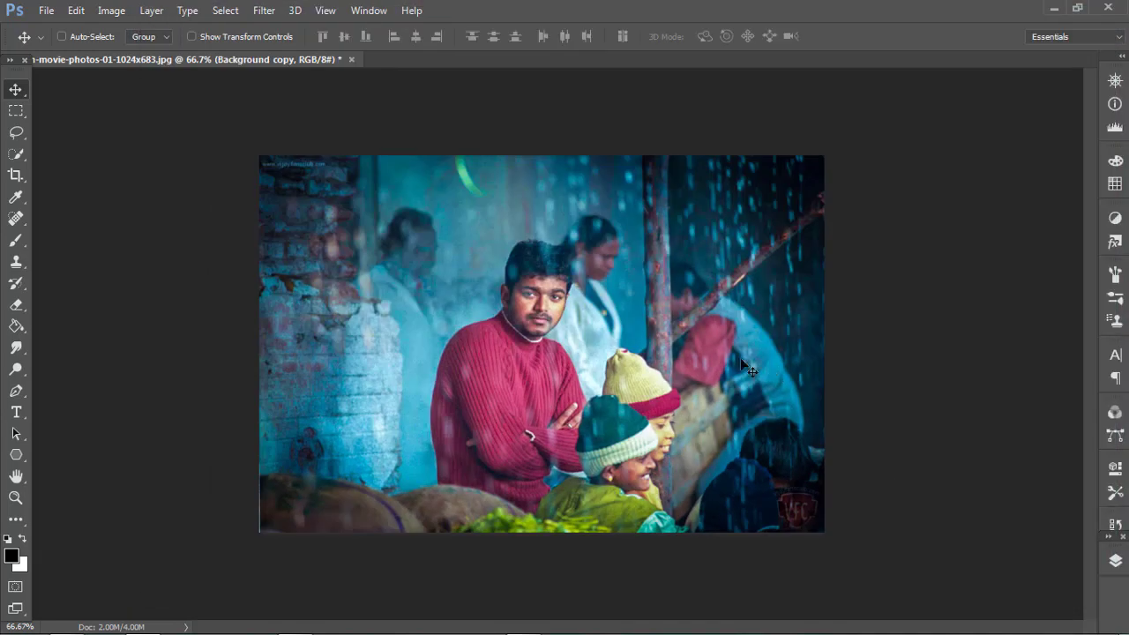
# Toggle the Background copy layer's visibility in Layers to compare with the original
pyautogui.click(1115, 562)
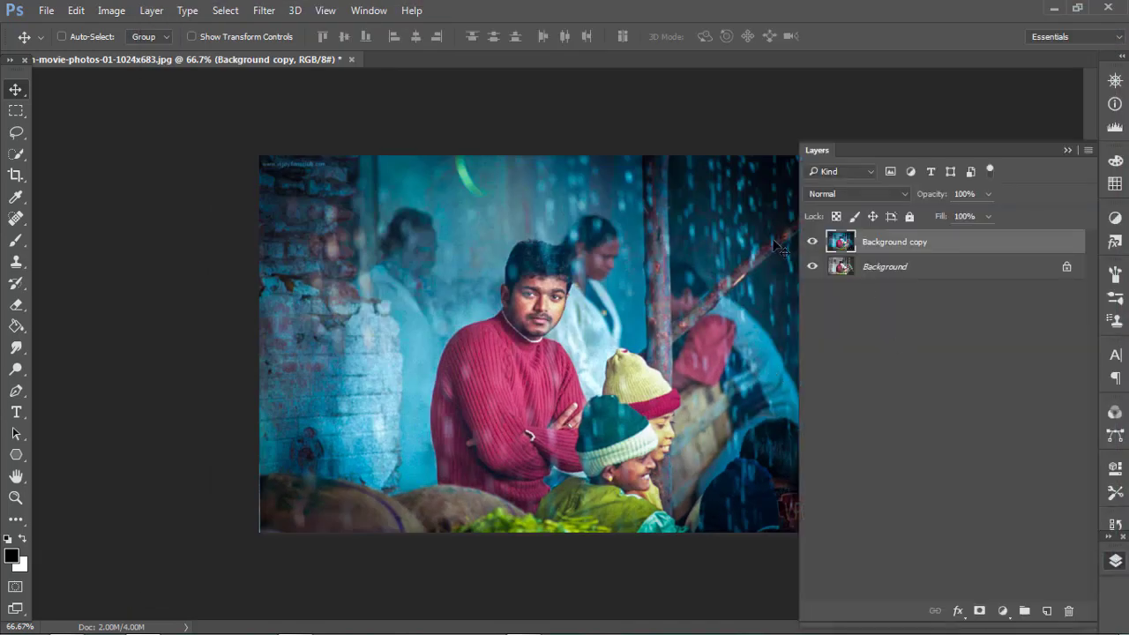
pyautogui.click(813, 242)
pyautogui.click(814, 241)
# Zoom to 200% on the faces, then fit the whole photo on screen
pyautogui.click(15, 497)
pyautogui.click(611, 269)
pyautogui.click(610, 269)
pyautogui.rightClick(490, 315)
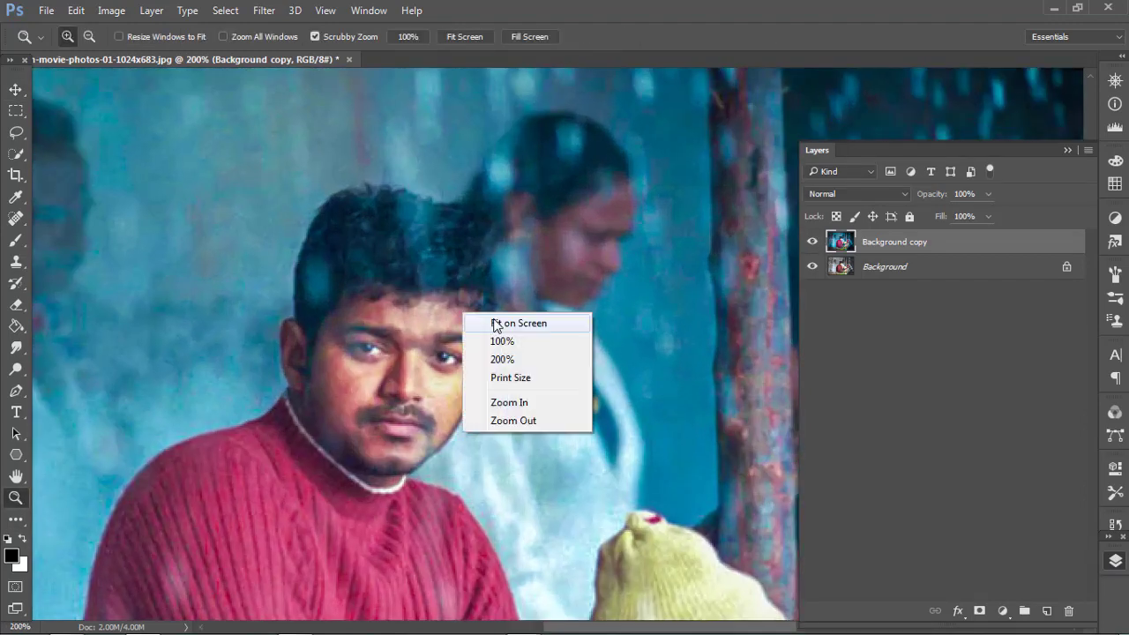
pyautogui.click(496, 321)
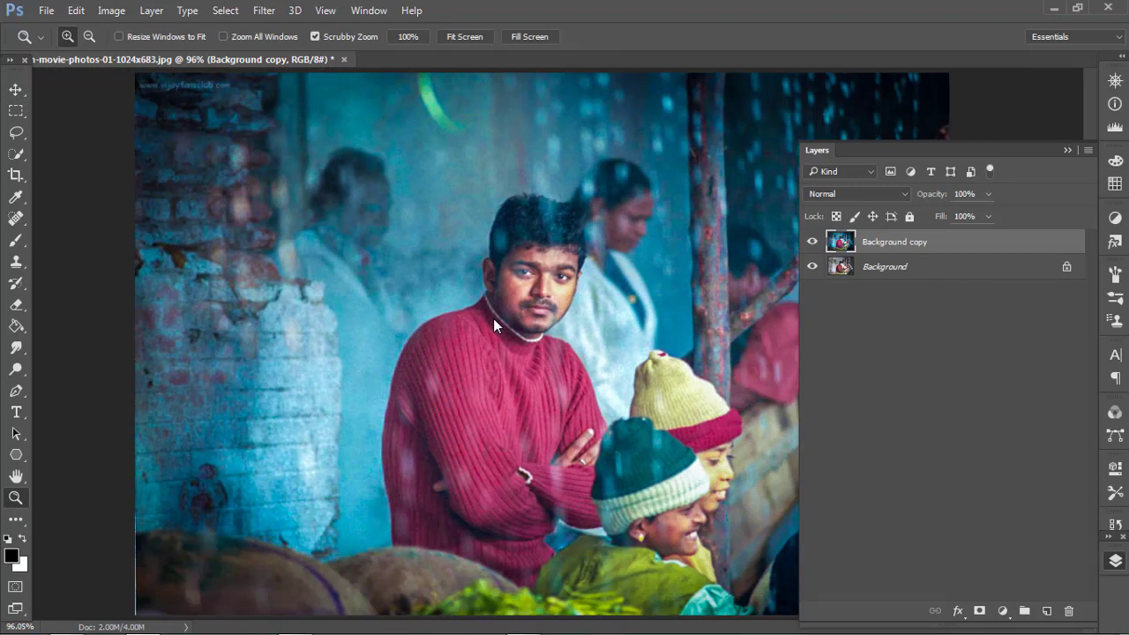